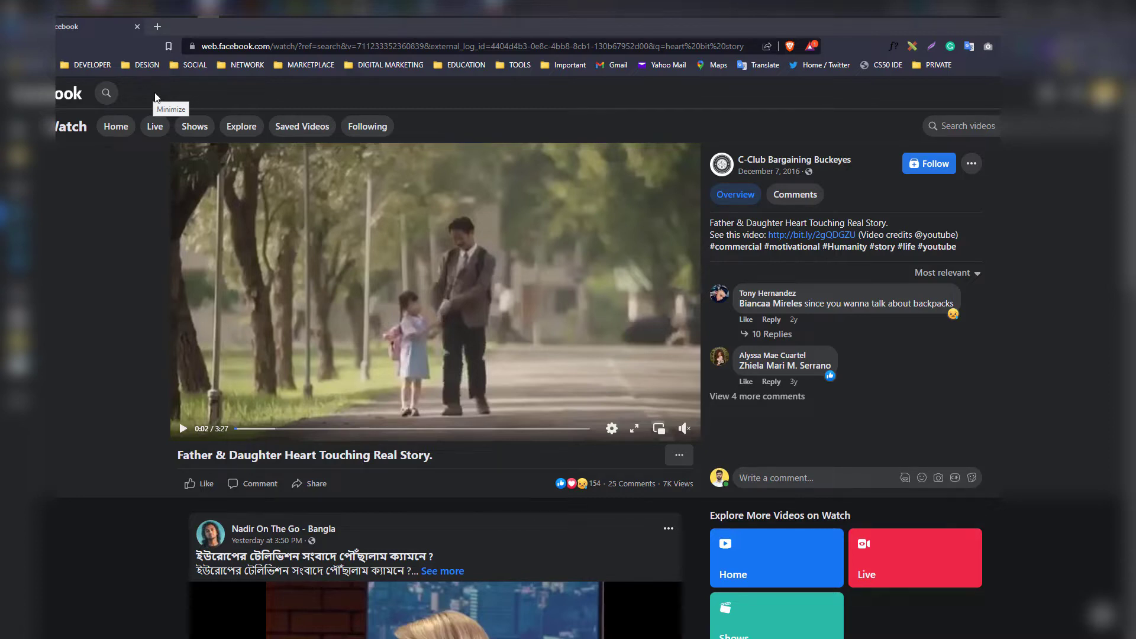
- Play the video briefly, pause it at 0:04, and select 'web' in the page address
{"action": "left_click", "coordinate": [154, 92]}
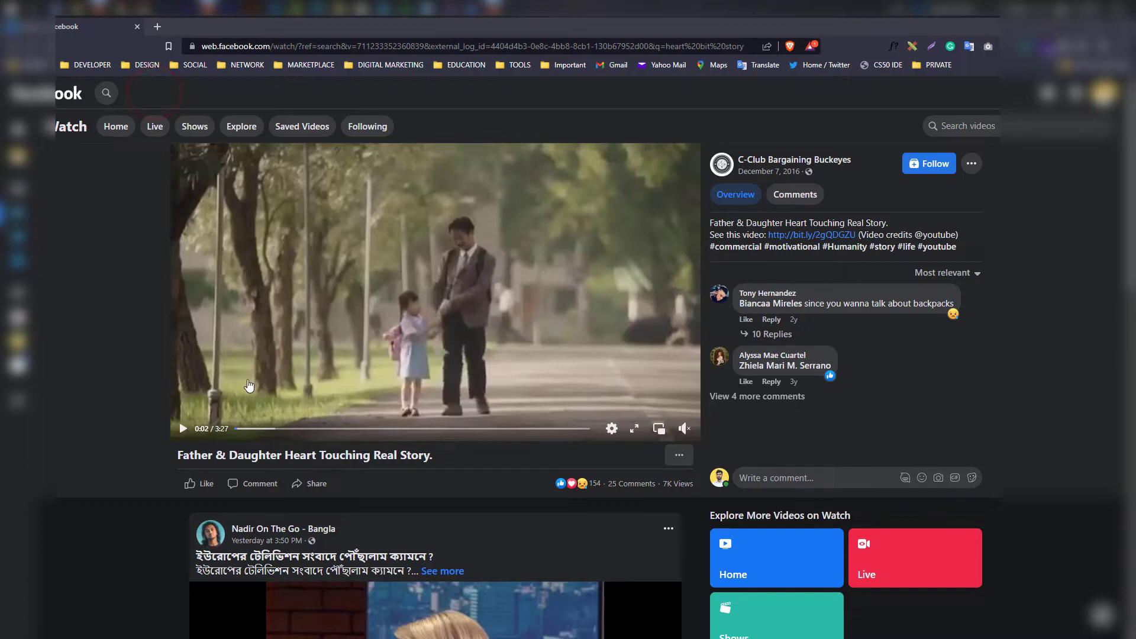
{"action": "left_click", "coordinate": [184, 431]}
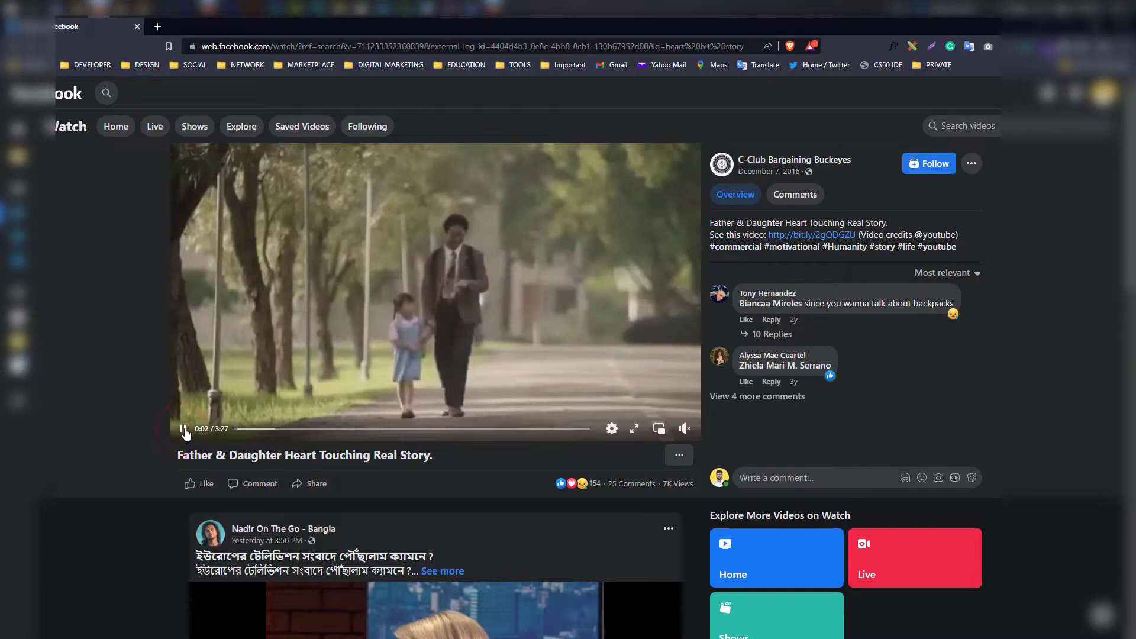
{"action": "left_click", "coordinate": [183, 428]}
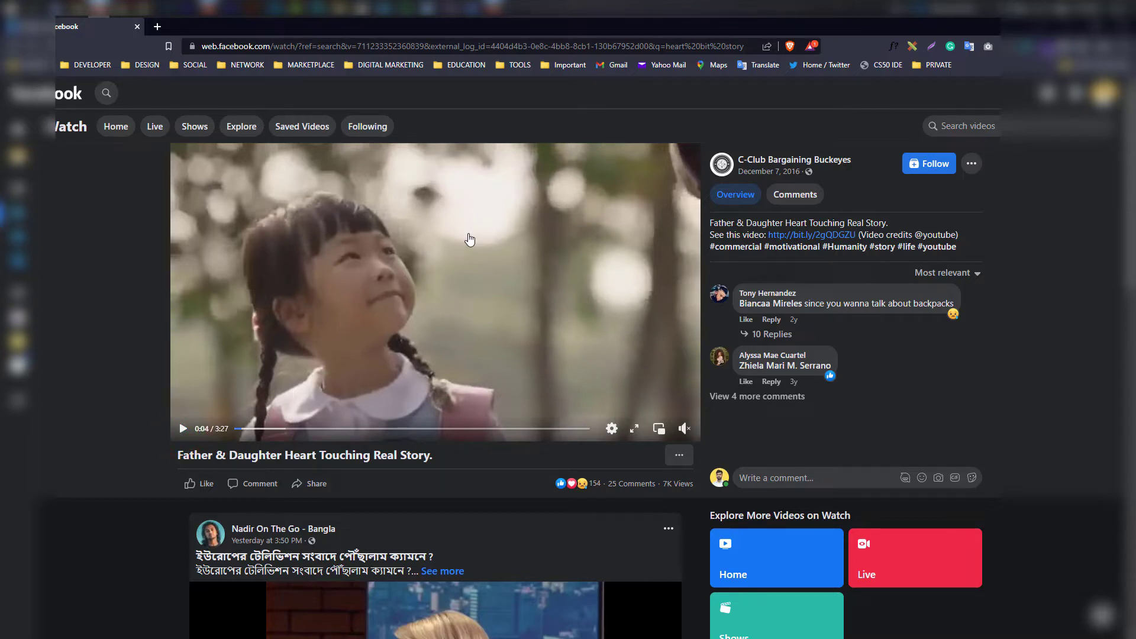
{"action": "left_click", "coordinate": [232, 44]}
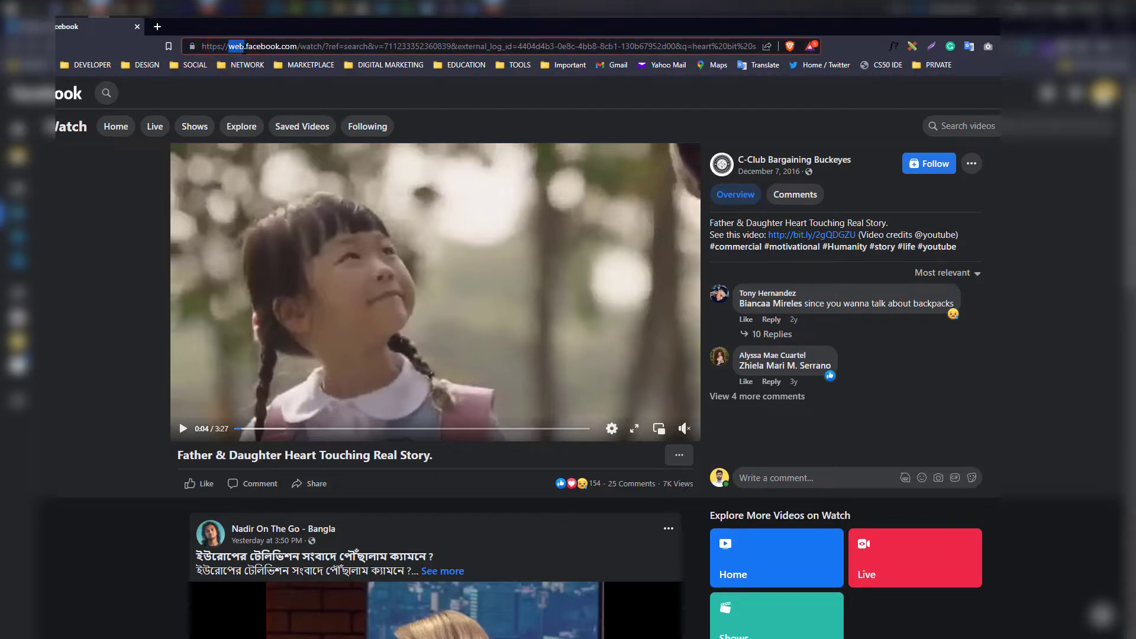
- Load the page on m.facebook.com instead of web and play the video there
{"action": "key", "text": "BackSpace"}
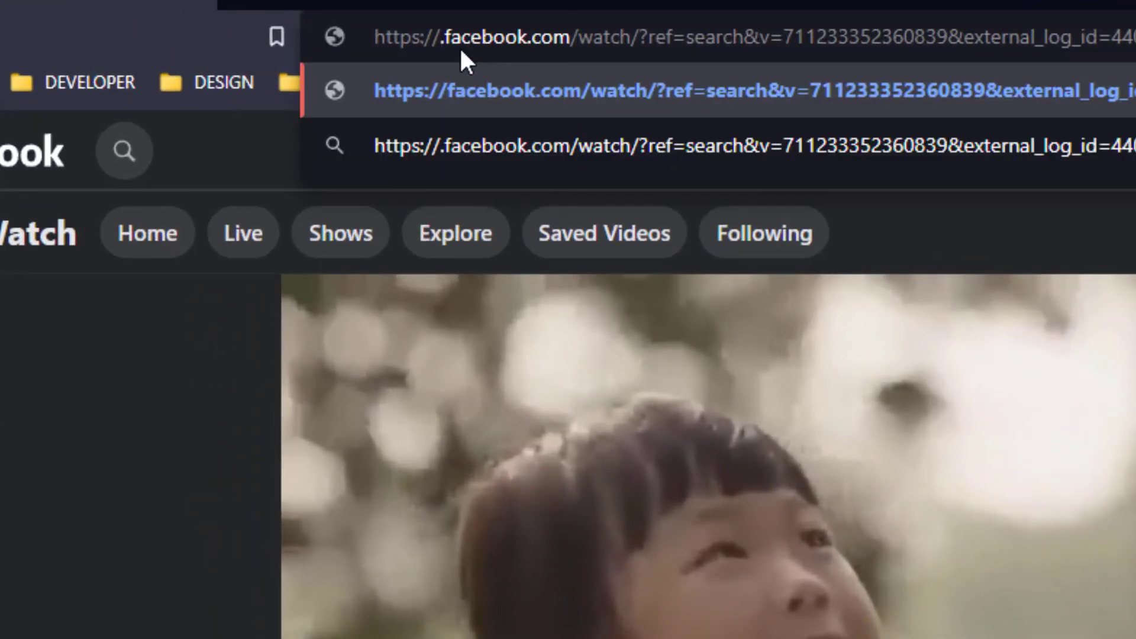
{"action": "type", "text": "m"}
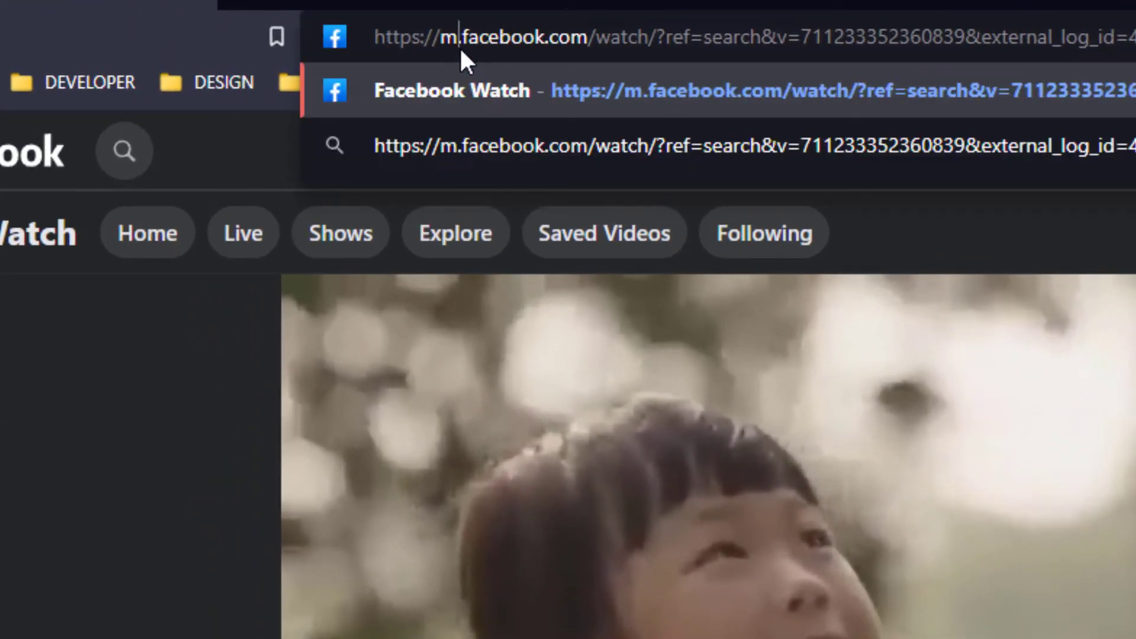
{"action": "key", "text": "Return"}
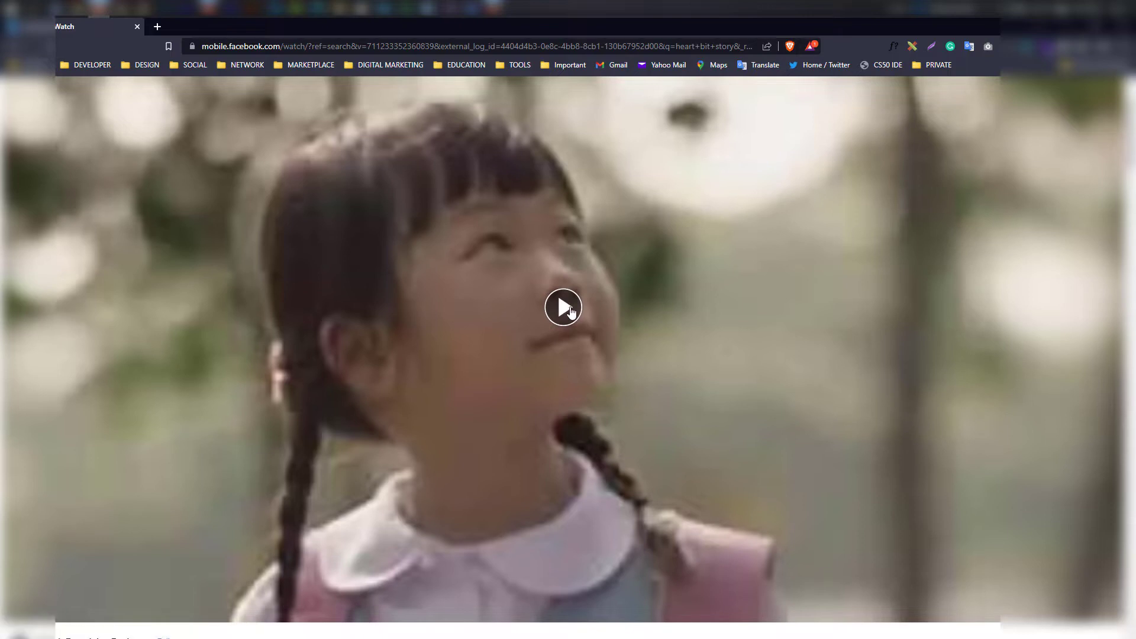
{"action": "left_click", "coordinate": [573, 311]}
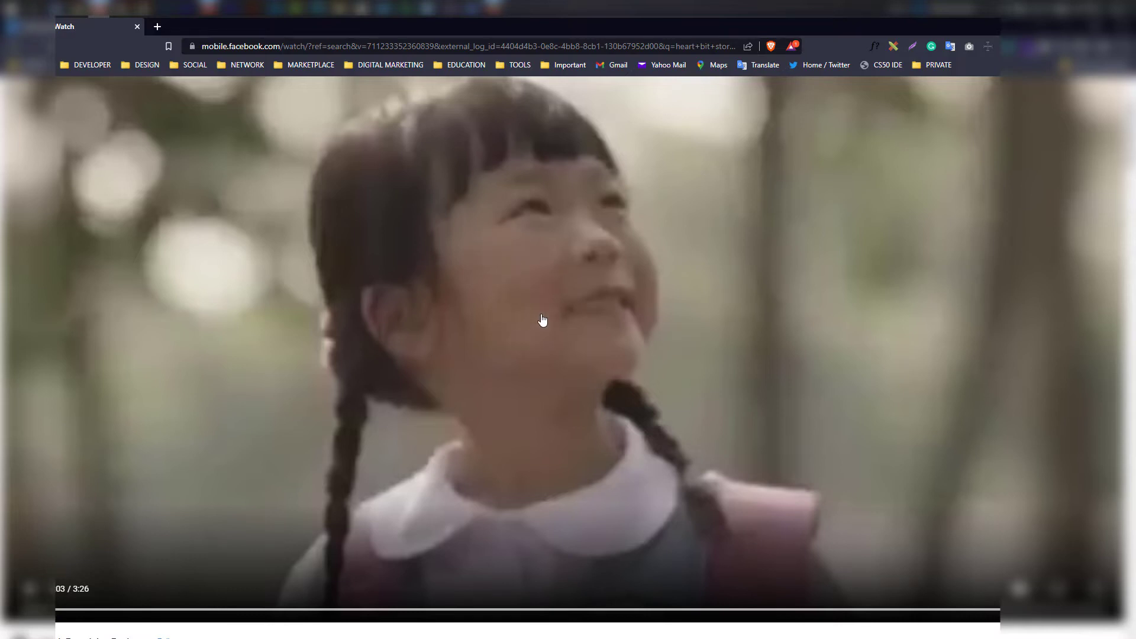
{"action": "scroll", "coordinate": [542, 320], "scroll_direction": "down", "scroll_amount": 3}
- Inspect the mobile page and pick the playing video element in DevTools
{"action": "right_click", "coordinate": [551, 357]}
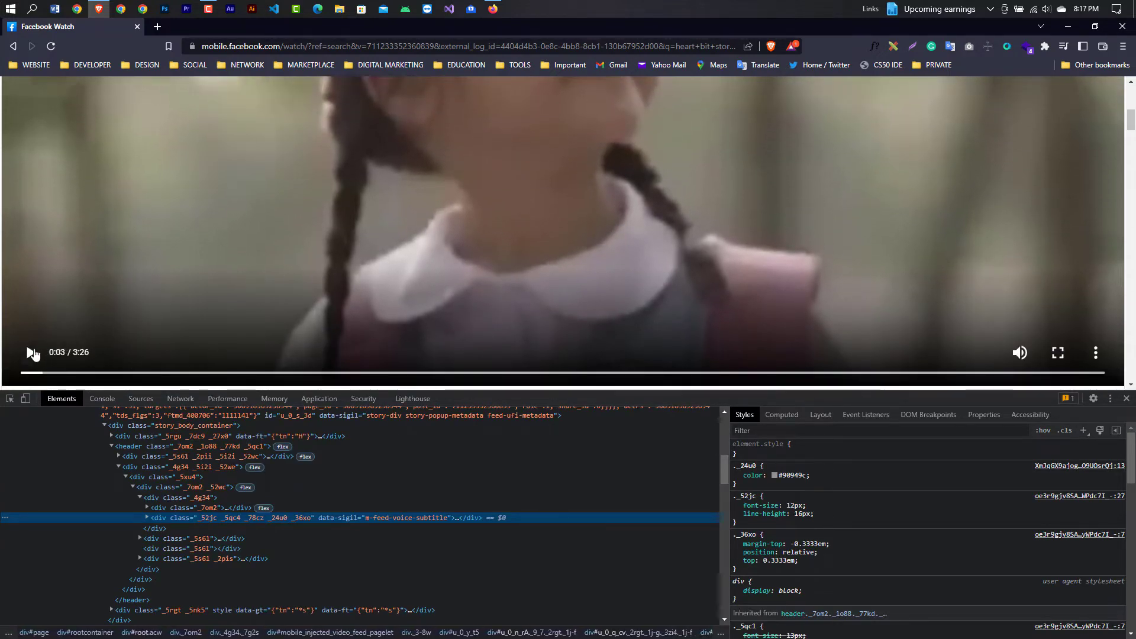
{"action": "left_click", "coordinate": [31, 353]}
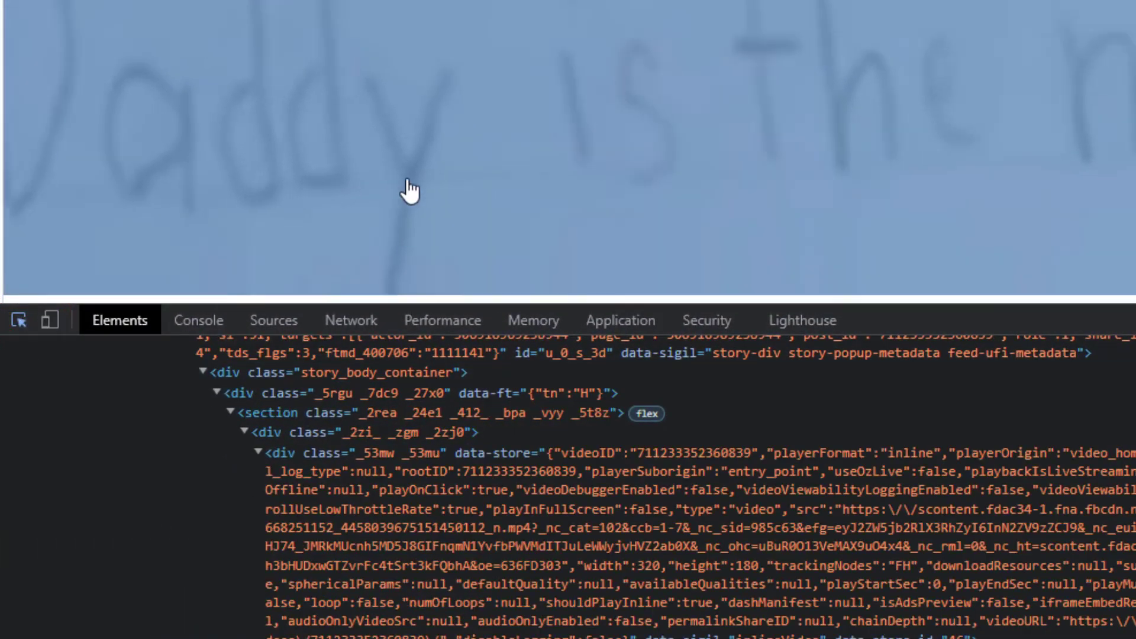
{"action": "left_click", "coordinate": [354, 219]}
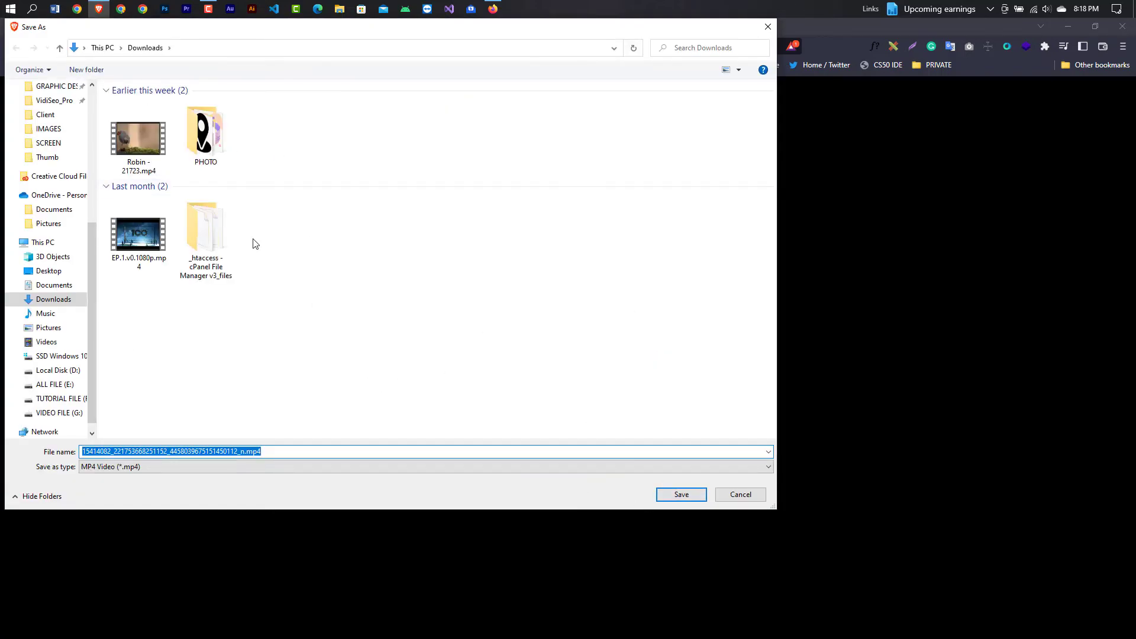
- Save the MP4 into Downloads and bring up the finished download's options menu
{"action": "left_click", "coordinate": [681, 495]}
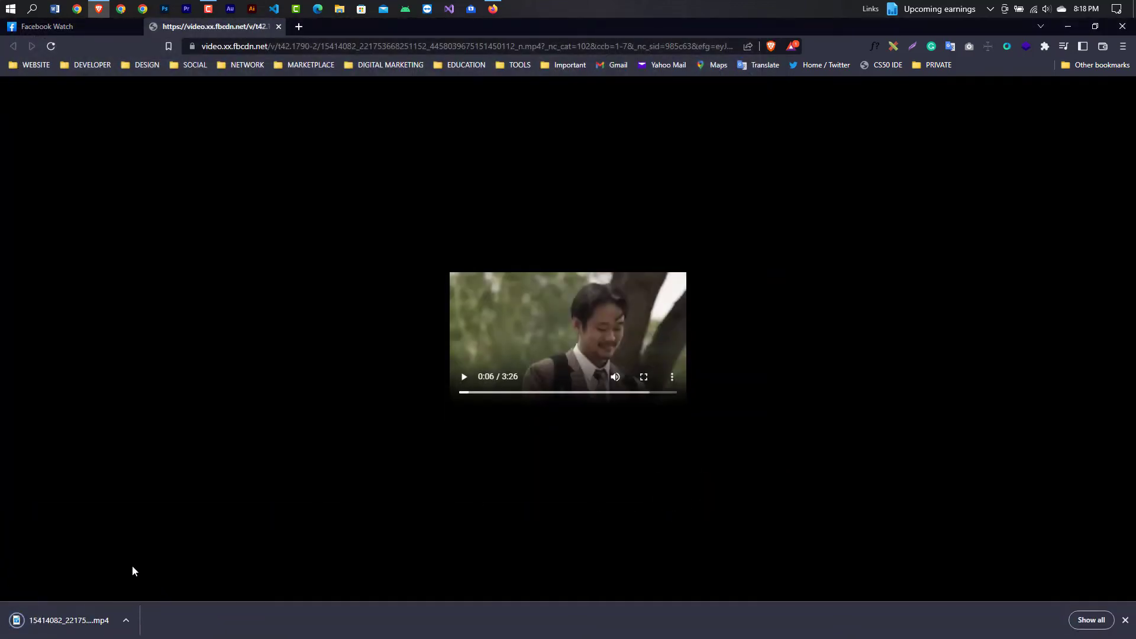
{"action": "left_click", "coordinate": [15, 619]}
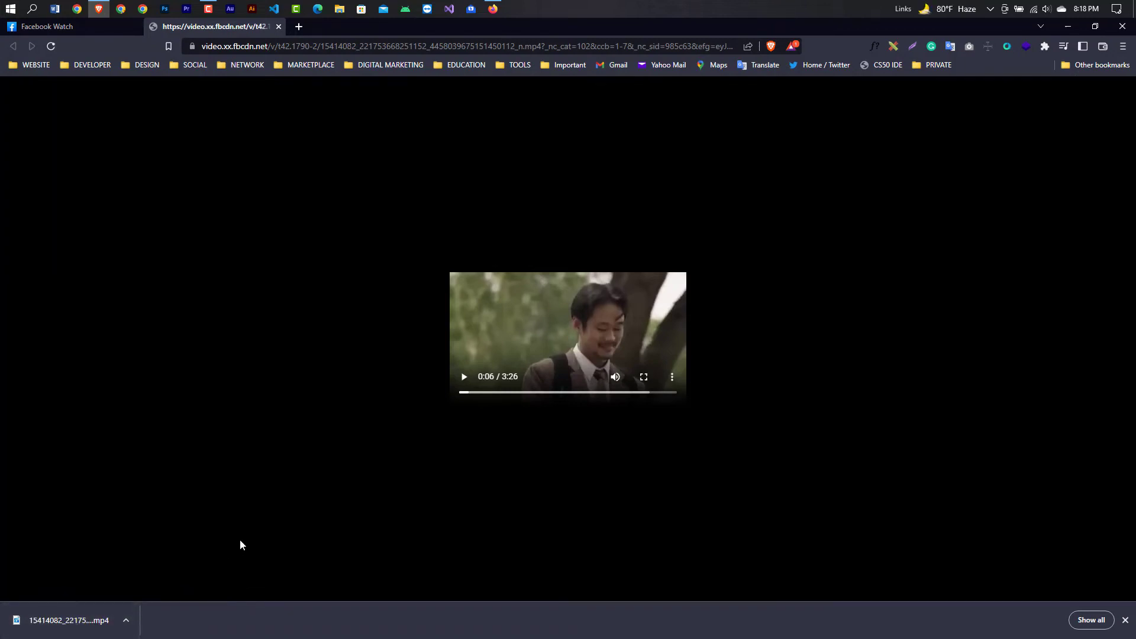
{"action": "left_click", "coordinate": [125, 620]}
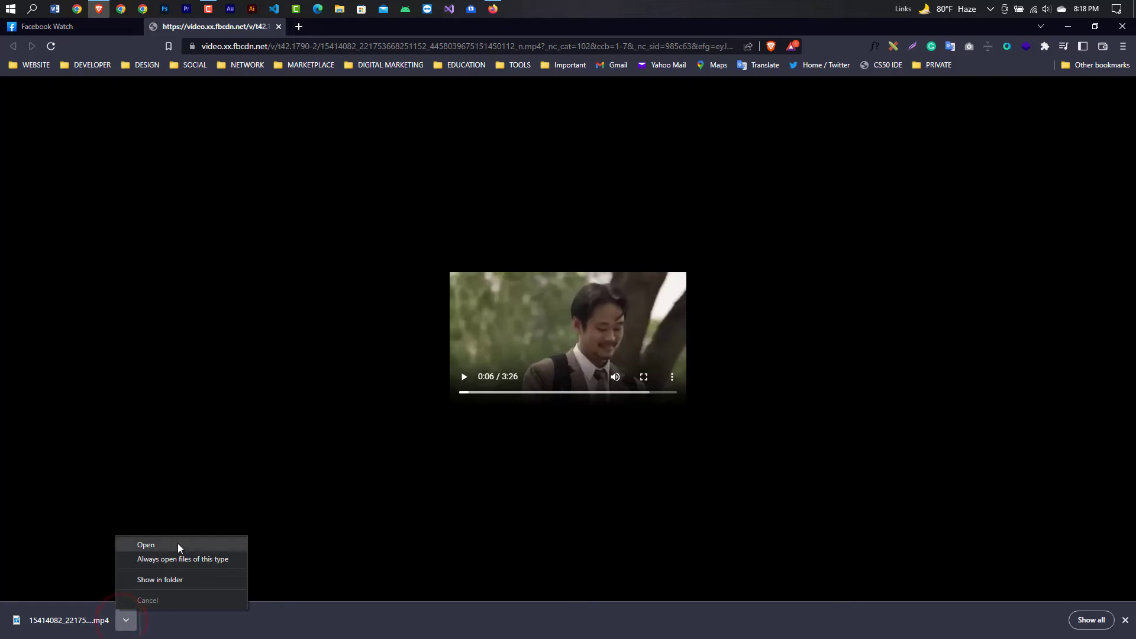